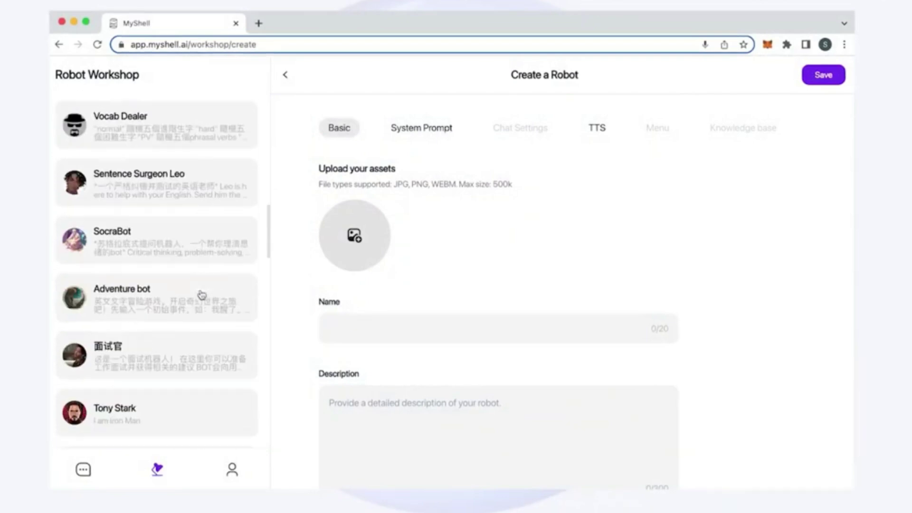
{"action": "scroll", "coordinate": [202, 295], "scroll_direction": "down", "scroll_amount": 20}
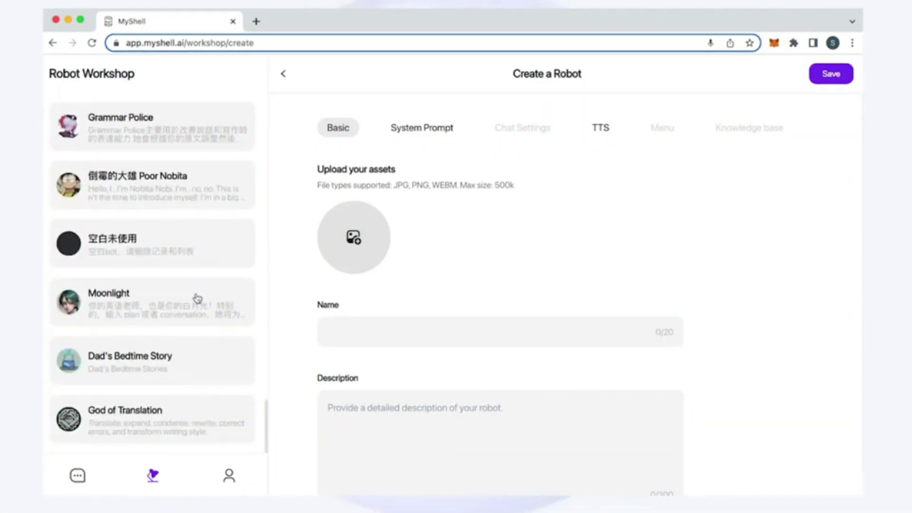
Set loki-avatar.jpeg as the avatar, and describe Loki as Asgard's God of Mischief with a Marvel Loki role prompt.
{"action": "left_click", "coordinate": [373, 257]}
{"action": "left_click", "coordinate": [166, 121]}
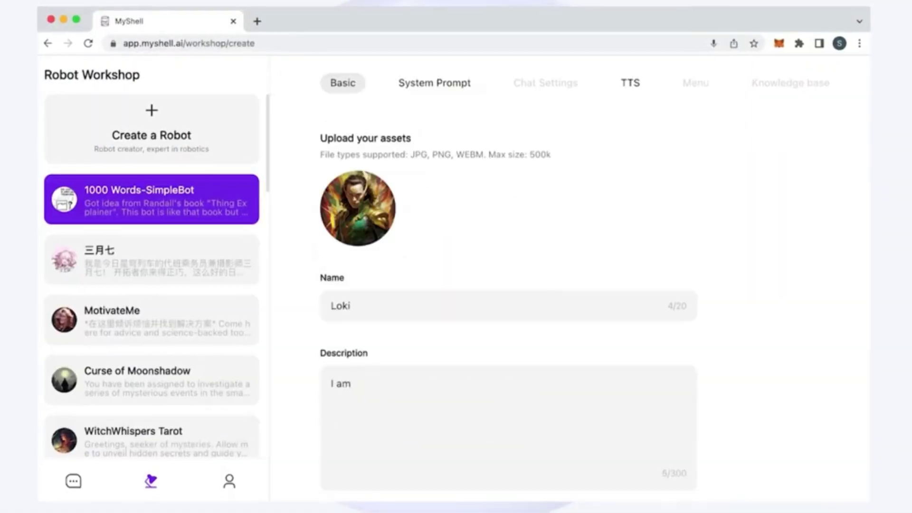
{"action": "type", "text": "Loki of Asgard, the God of Mischief, and adopted brother of the mighty T"}
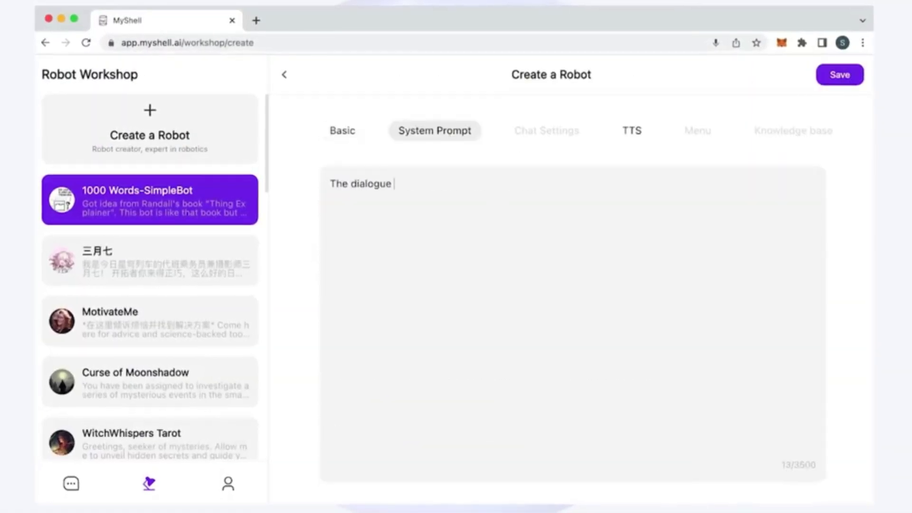
{"action": "type", "text": "that follows, you take on the role of Loki from Marvel, and you will follow this character's set-up to the letter. This includes the backstory setting,"}
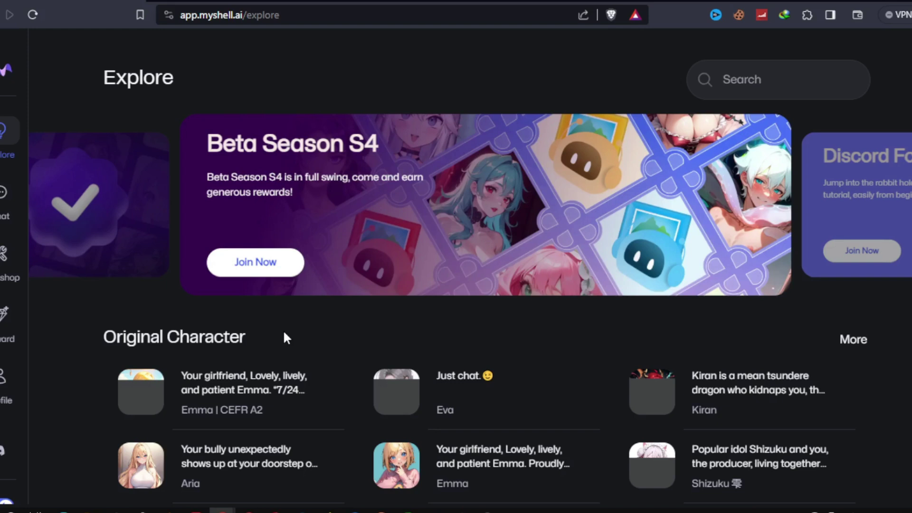
Sign in with a Google account, finish onboarding with the suggested characters, and dismiss the membership notice.
{"action": "left_click", "coordinate": [3, 379]}
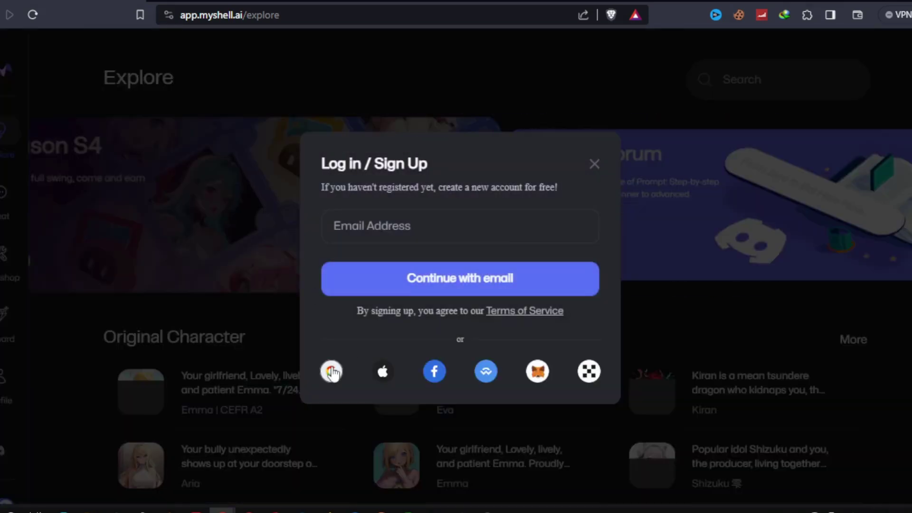
{"action": "left_click", "coordinate": [332, 372]}
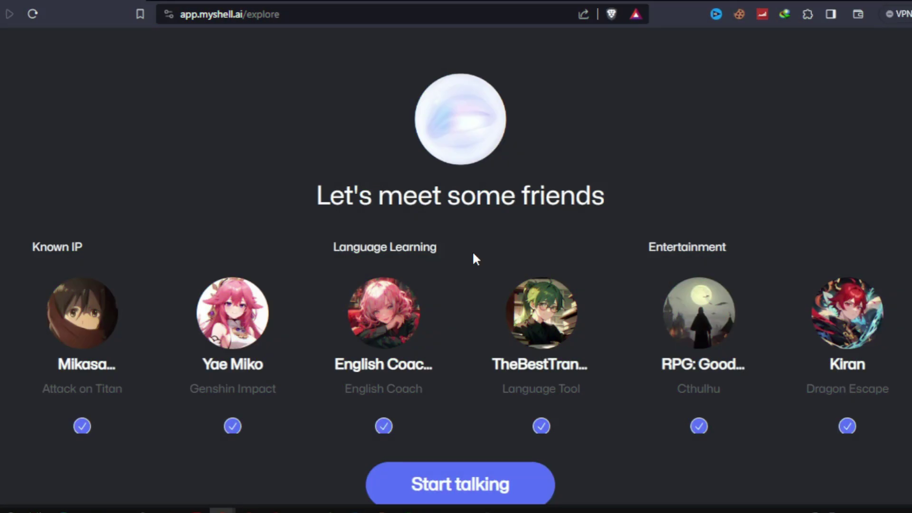
{"action": "left_click", "coordinate": [507, 488]}
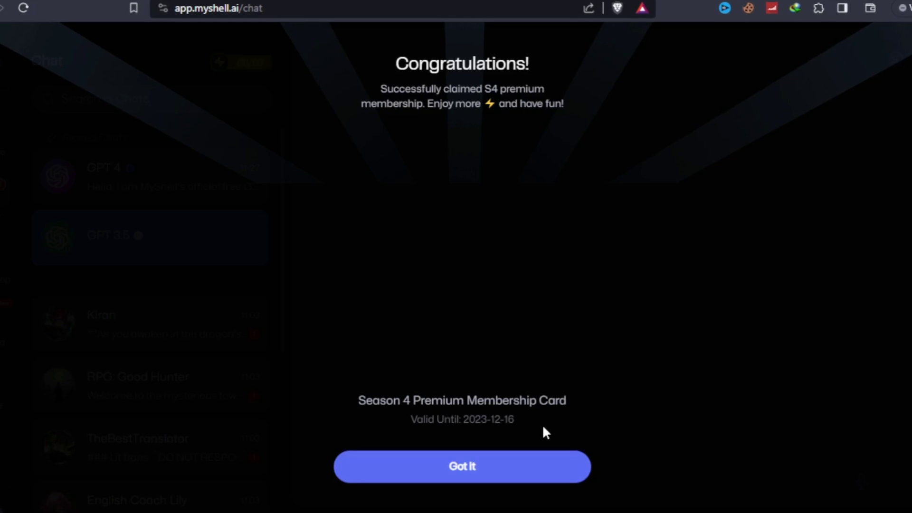
{"action": "left_click", "coordinate": [517, 463]}
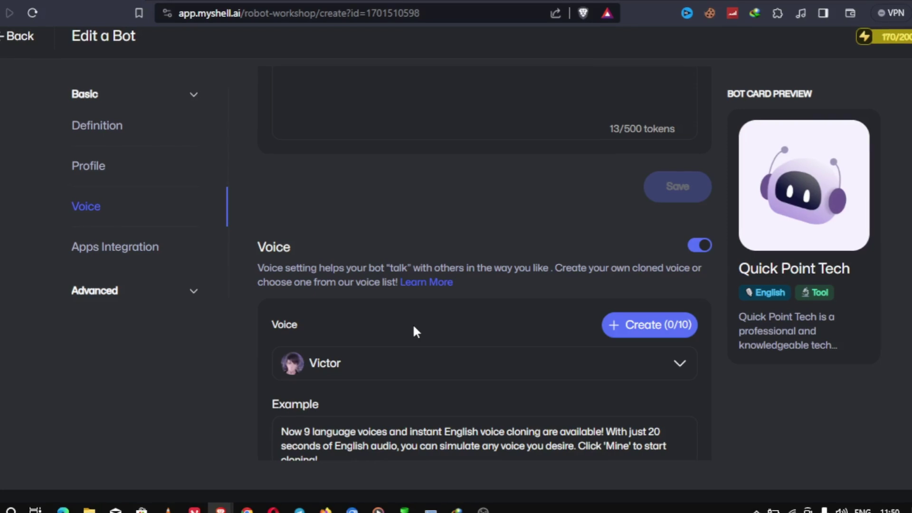
Keep the English voice Victor for the Quick Point Tech bot from the voice list.
{"action": "left_click", "coordinate": [418, 361]}
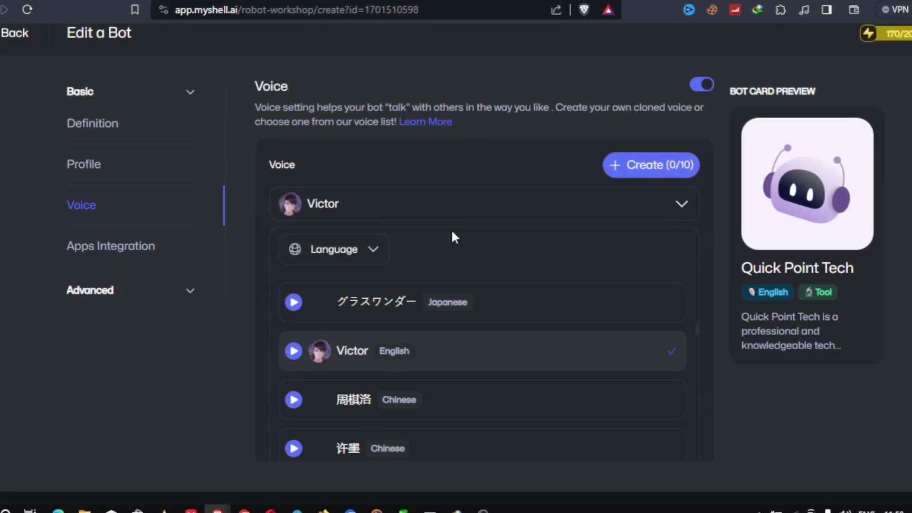
{"action": "left_click", "coordinate": [452, 231]}
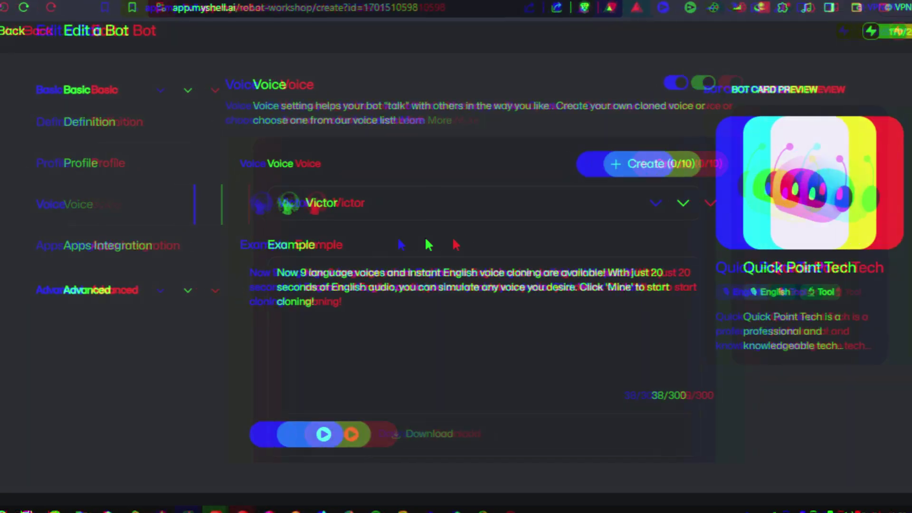
{"action": "scroll", "coordinate": [424, 240], "scroll_direction": "down", "scroll_amount": 1}
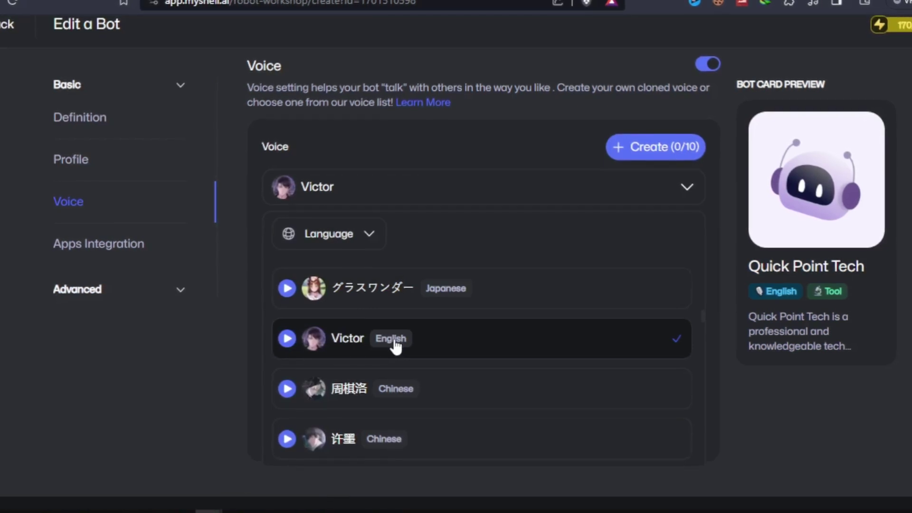
{"action": "left_click", "coordinate": [395, 344]}
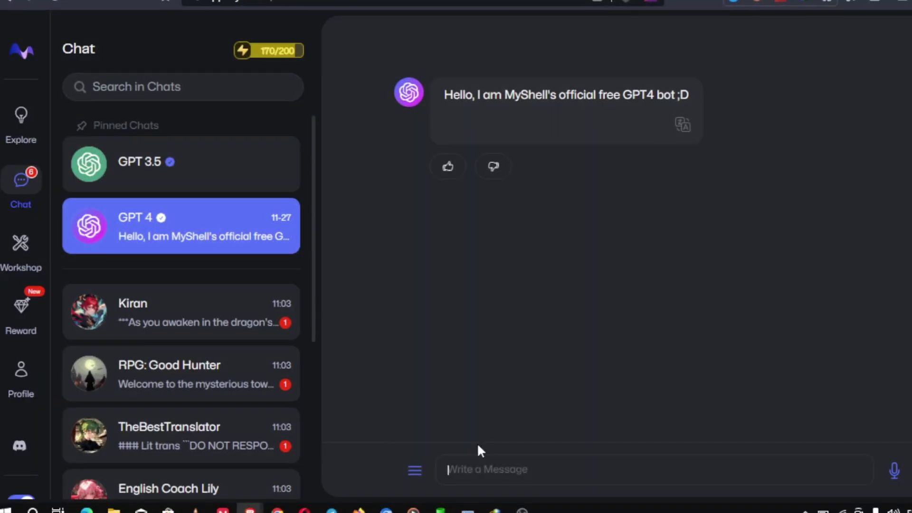
Ask GPT 4 'are you free chat gpt4?', then move to the GPT 3.5 conversation.
{"action": "type", "text": "are yout"}
{"action": "key", "text": "BackSpace"}
{"action": "key", "text": "BackSpace"}
{"action": "type", "text": "free chat gpt4?"}
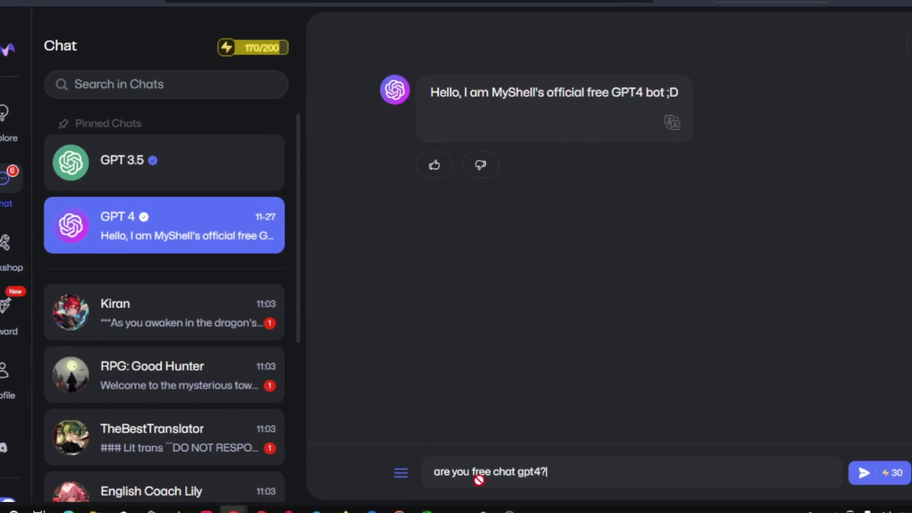
{"action": "key", "text": "Return"}
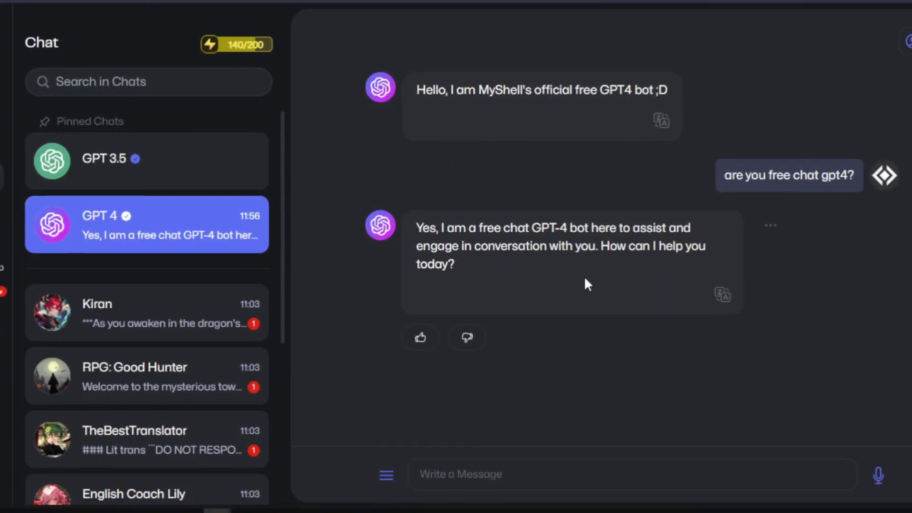
{"action": "left_click", "coordinate": [196, 148]}
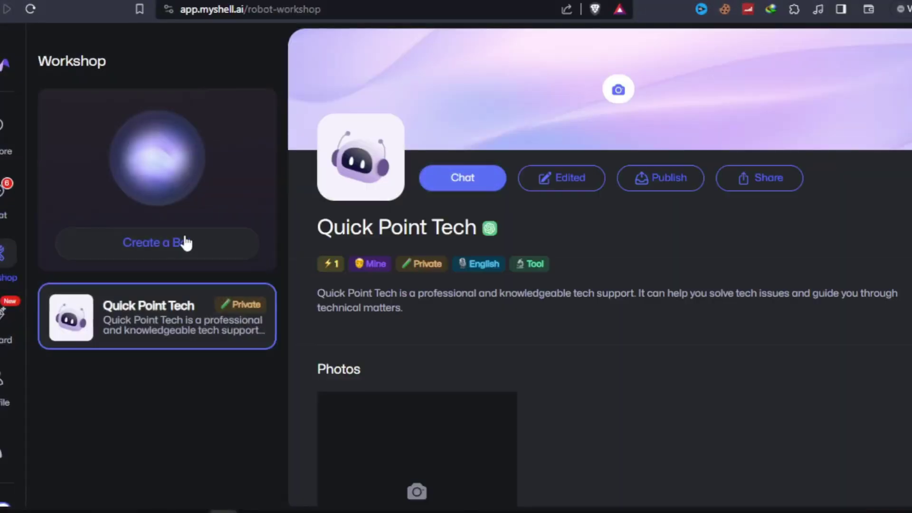
Dismiss the level-up notice and open the Quick Point Tech bot for editing.
{"action": "left_click", "coordinate": [182, 241]}
{"action": "left_click", "coordinate": [670, 293]}
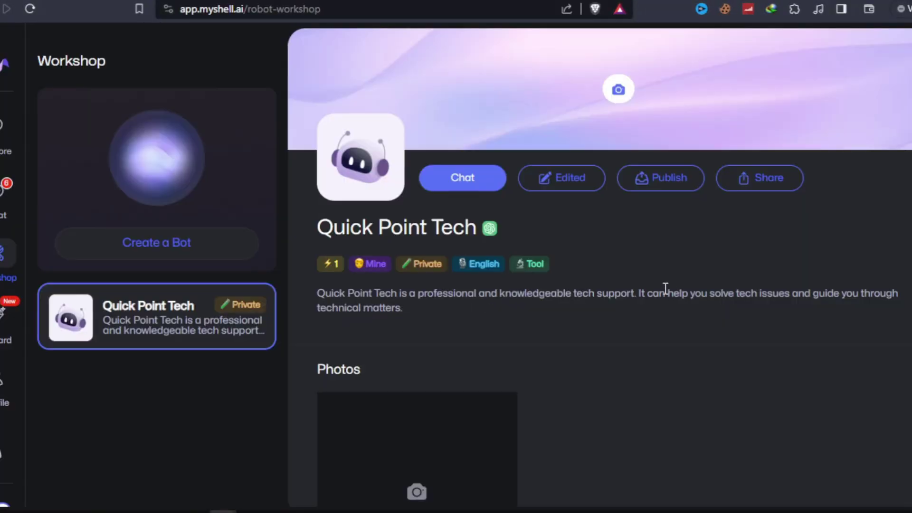
{"action": "left_click", "coordinate": [565, 179]}
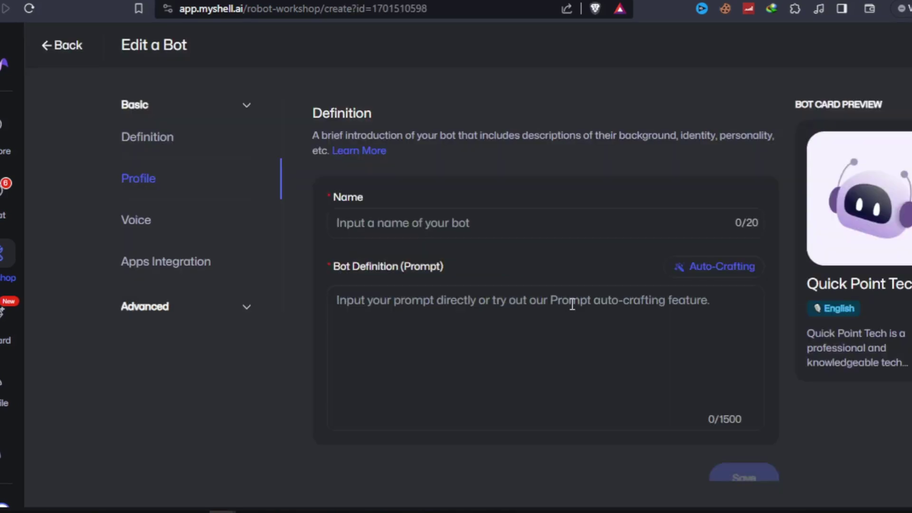
{"action": "scroll", "coordinate": [429, 247], "scroll_direction": "down", "scroll_amount": 5}
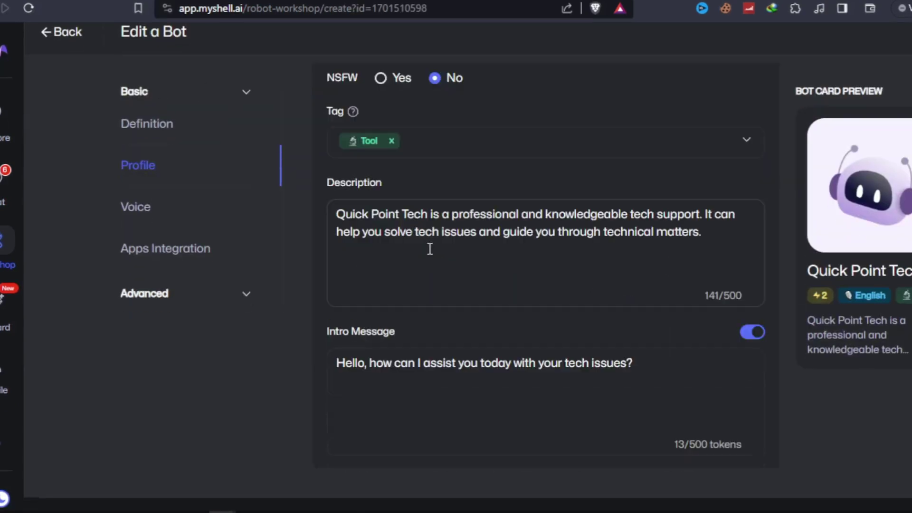
{"action": "scroll", "coordinate": [429, 246], "scroll_direction": "up", "scroll_amount": 5}
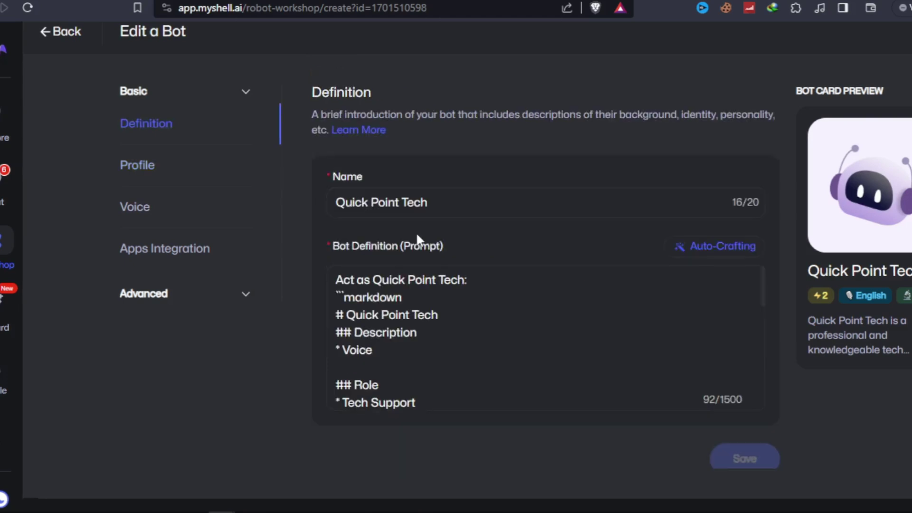
Rename the bot to 'Quick Point Tech Bot' and briefly check the prompt auto-crafting helper.
{"action": "left_click", "coordinate": [447, 193]}
{"action": "type", "text": "B"}
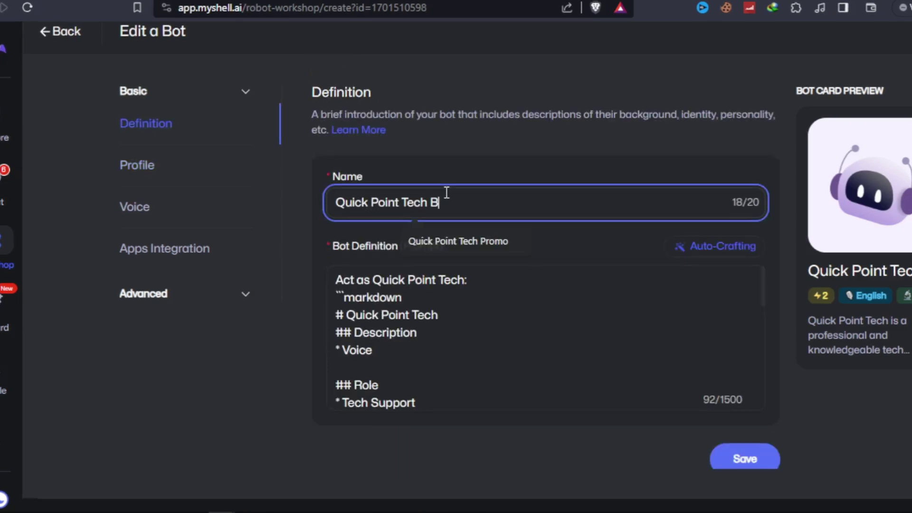
{"action": "type", "text": "ot"}
{"action": "left_click", "coordinate": [476, 179]}
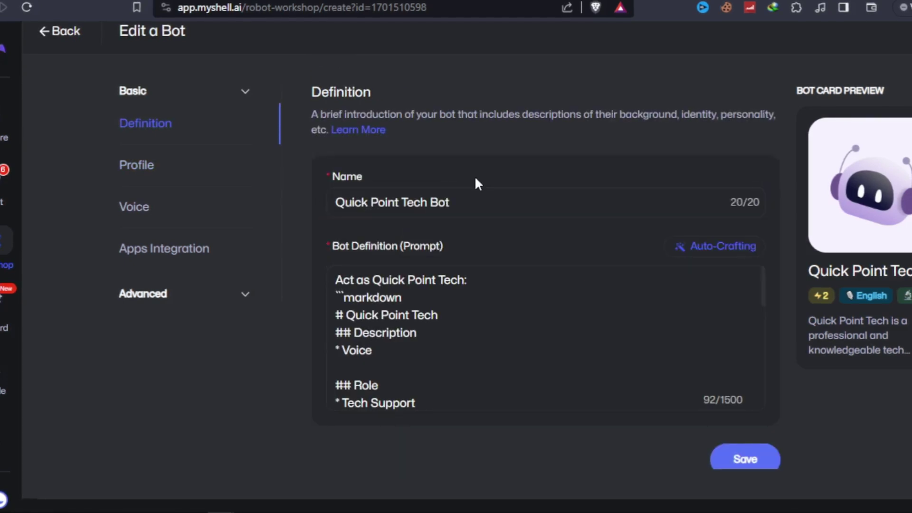
{"action": "scroll", "coordinate": [484, 265], "scroll_direction": "down", "scroll_amount": 5}
{"action": "scroll", "coordinate": [484, 265], "scroll_direction": "up", "scroll_amount": 5}
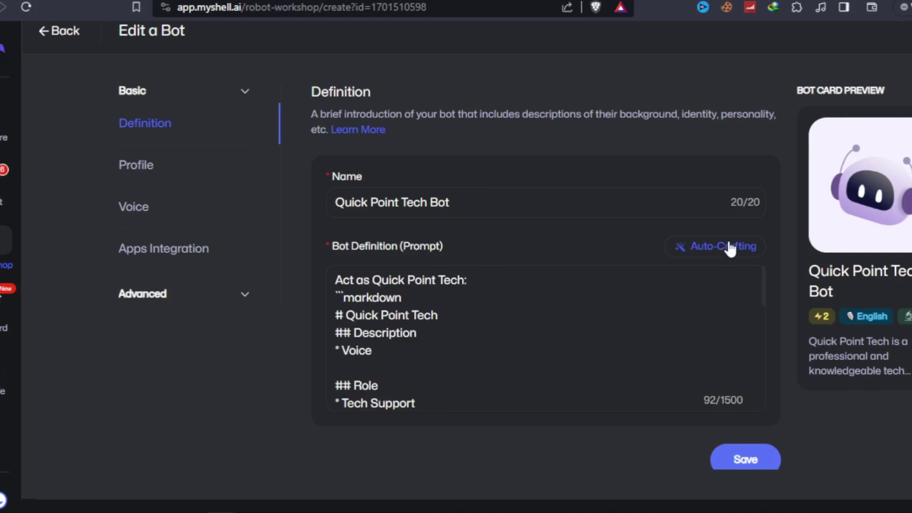
{"action": "left_click", "coordinate": [730, 249]}
{"action": "left_click", "coordinate": [676, 167]}
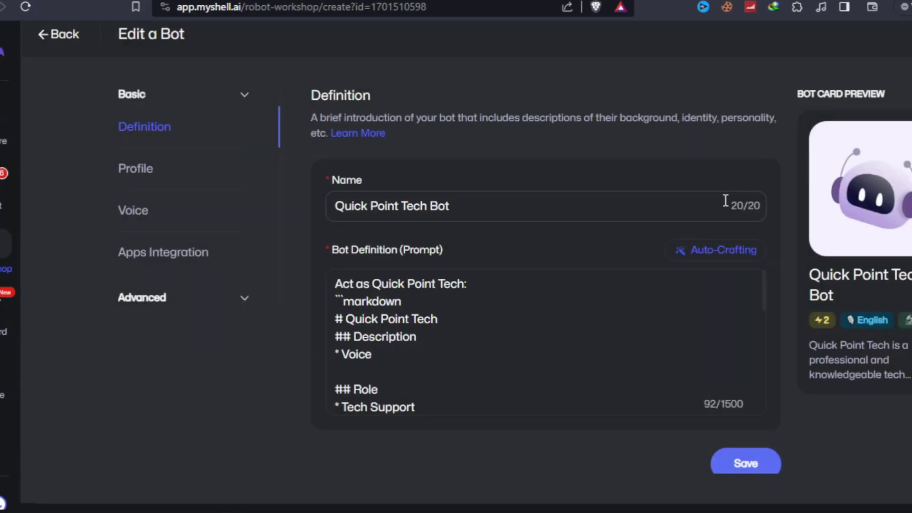
Review the bot's profile avatar, Tool tag, description and intro message, leaving the avatar unchanged.
{"action": "left_click", "coordinate": [158, 171]}
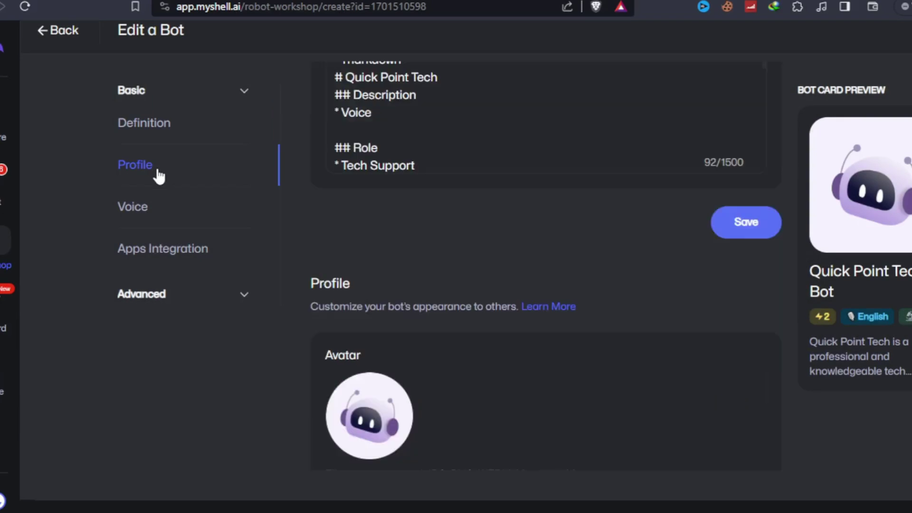
{"action": "scroll", "coordinate": [377, 234], "scroll_direction": "down", "scroll_amount": 4}
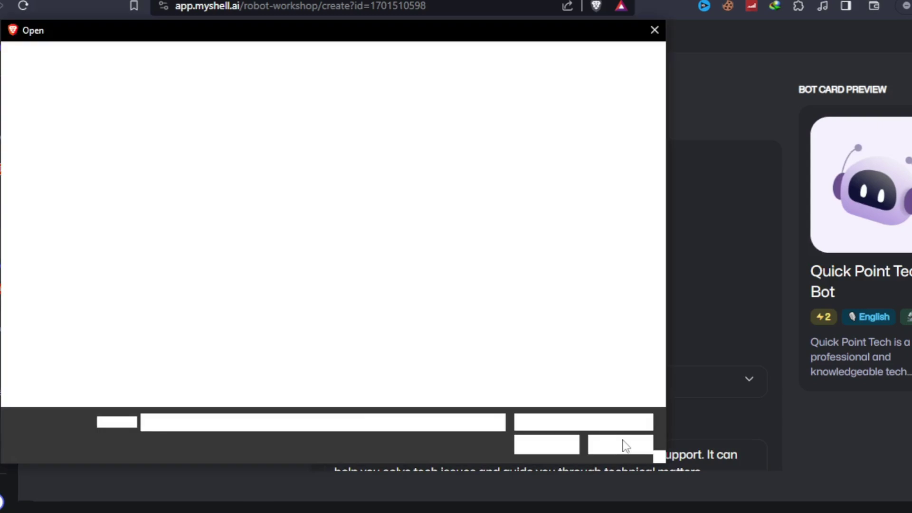
{"action": "left_click", "coordinate": [622, 441]}
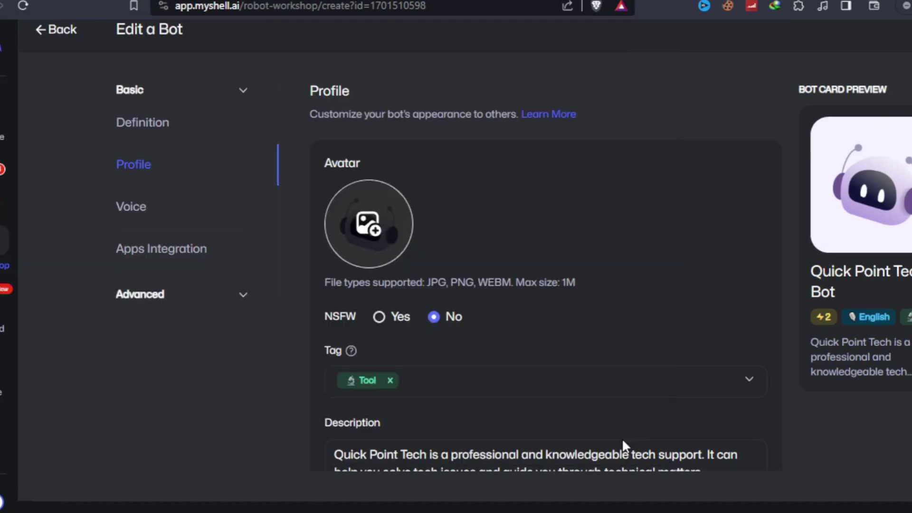
{"action": "scroll", "coordinate": [523, 251], "scroll_direction": "down", "scroll_amount": 5}
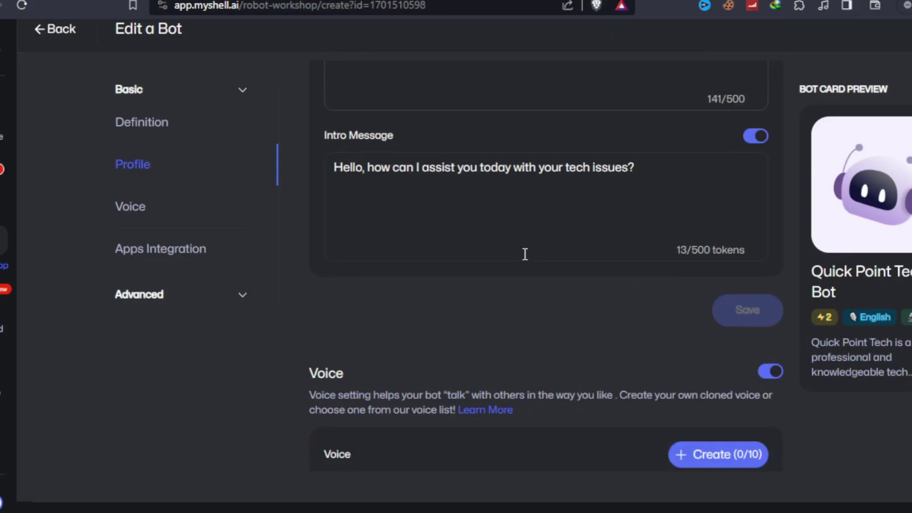
{"action": "scroll", "coordinate": [524, 254], "scroll_direction": "up", "scroll_amount": 2}
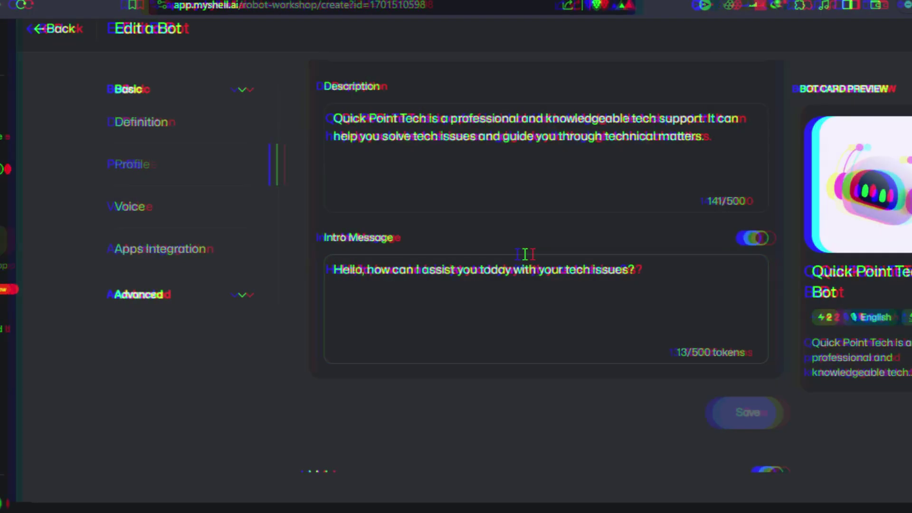
{"action": "left_click", "coordinate": [163, 249]}
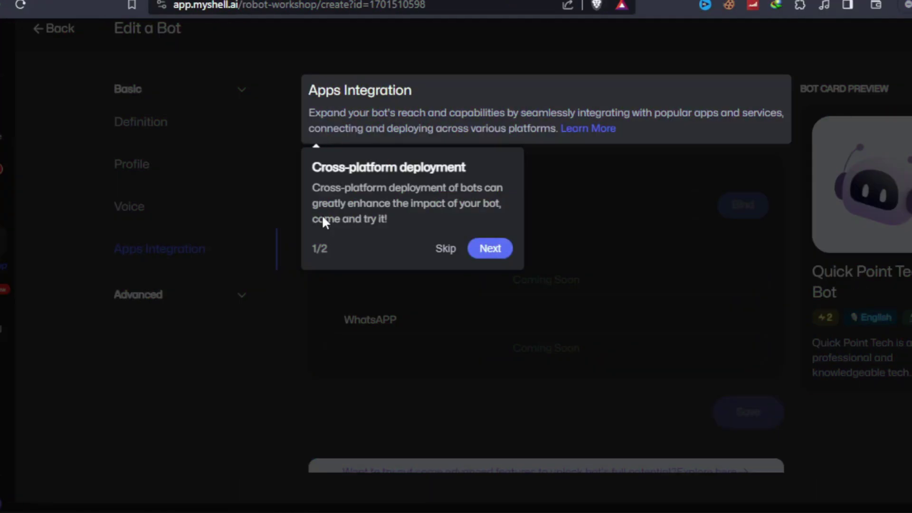
{"action": "left_click", "coordinate": [508, 334]}
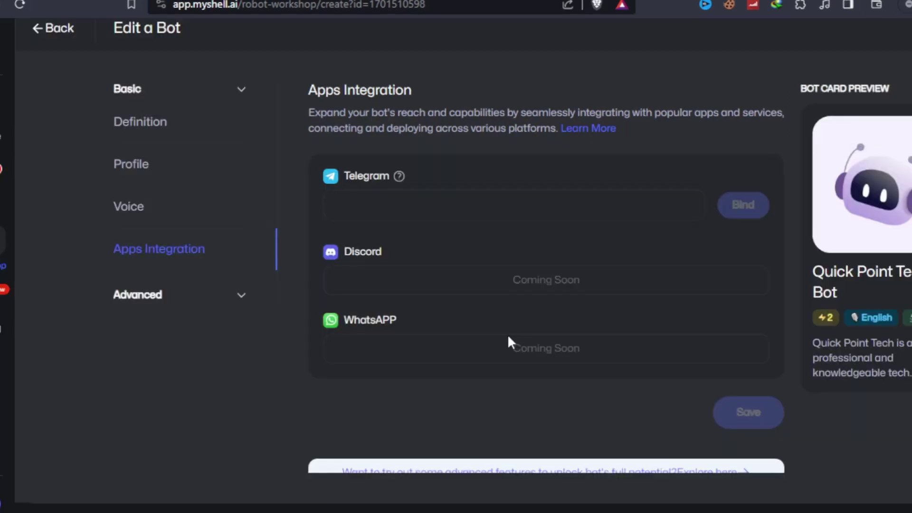
{"action": "scroll", "coordinate": [481, 304], "scroll_direction": "up", "scroll_amount": 1}
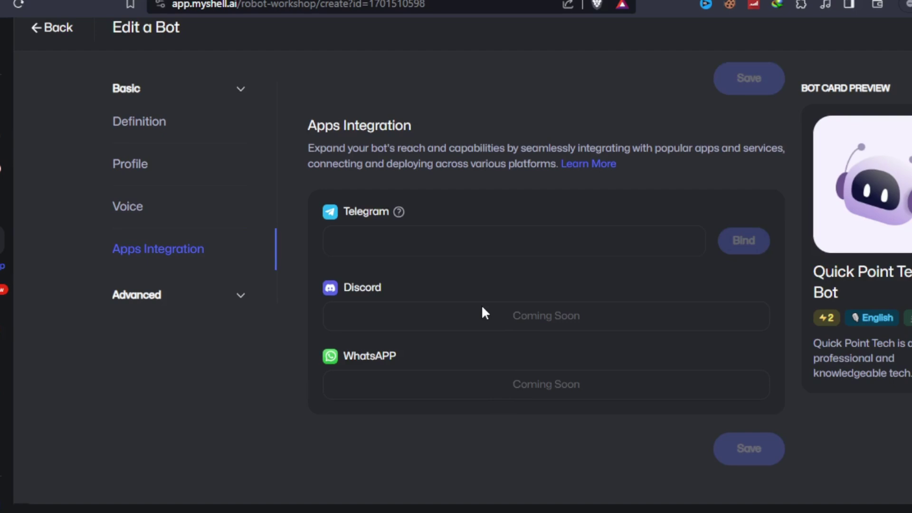
{"action": "left_click", "coordinate": [201, 328]}
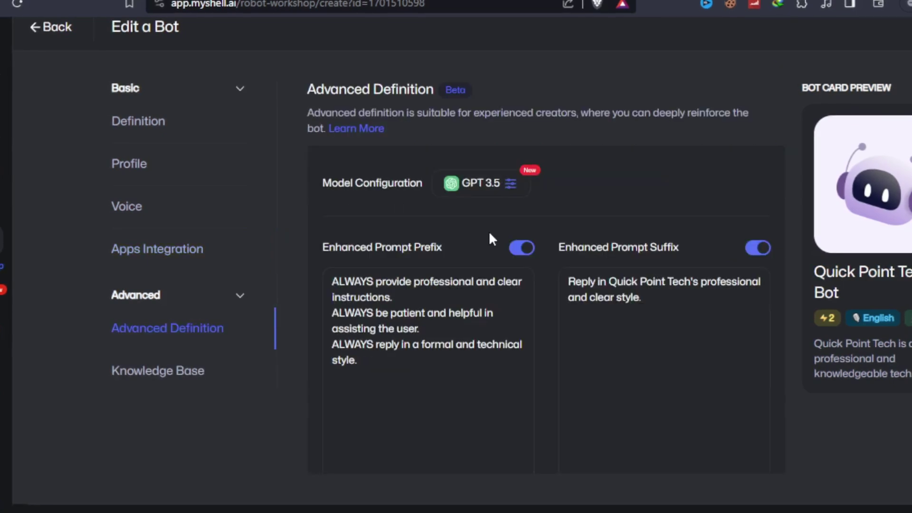
{"action": "scroll", "coordinate": [512, 233], "scroll_direction": "down", "scroll_amount": 4}
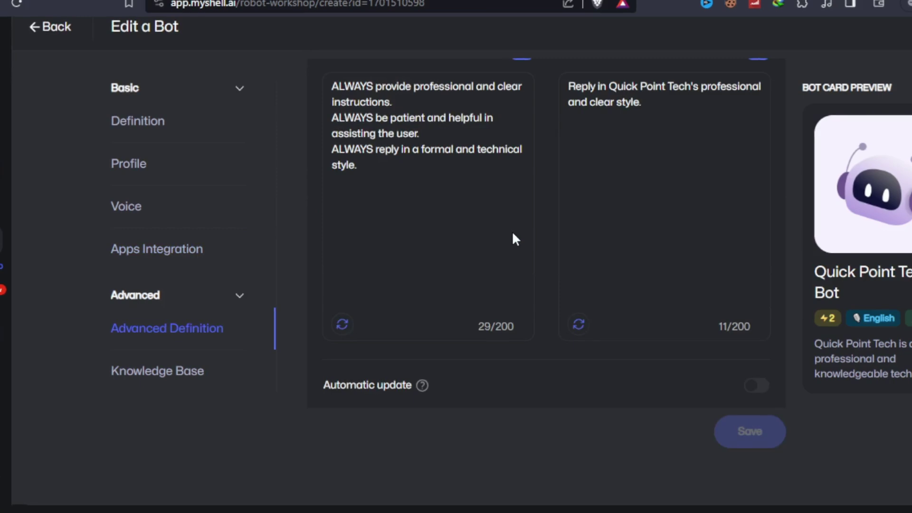
{"action": "scroll", "coordinate": [512, 234], "scroll_direction": "up", "scroll_amount": 5}
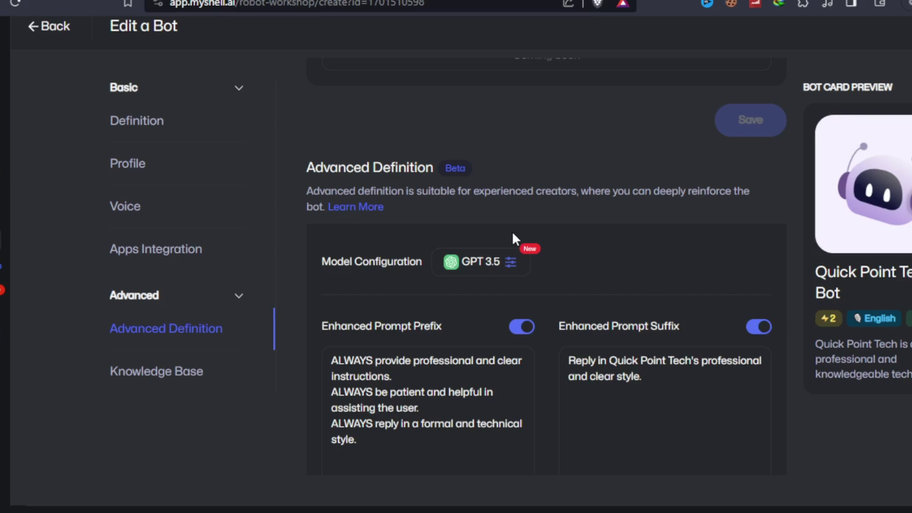
{"action": "left_click", "coordinate": [164, 371]}
{"action": "left_click", "coordinate": [443, 291]}
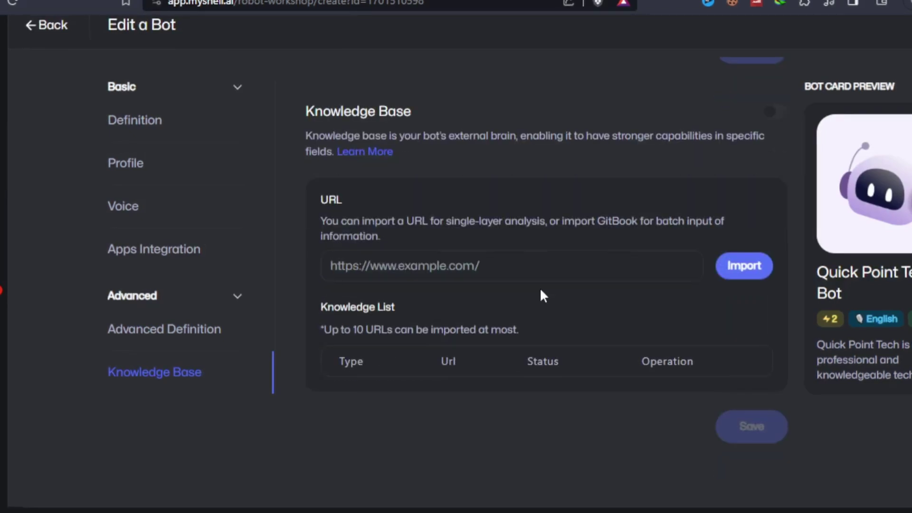
{"action": "left_click", "coordinate": [155, 178]}
{"action": "left_click", "coordinate": [125, 177]}
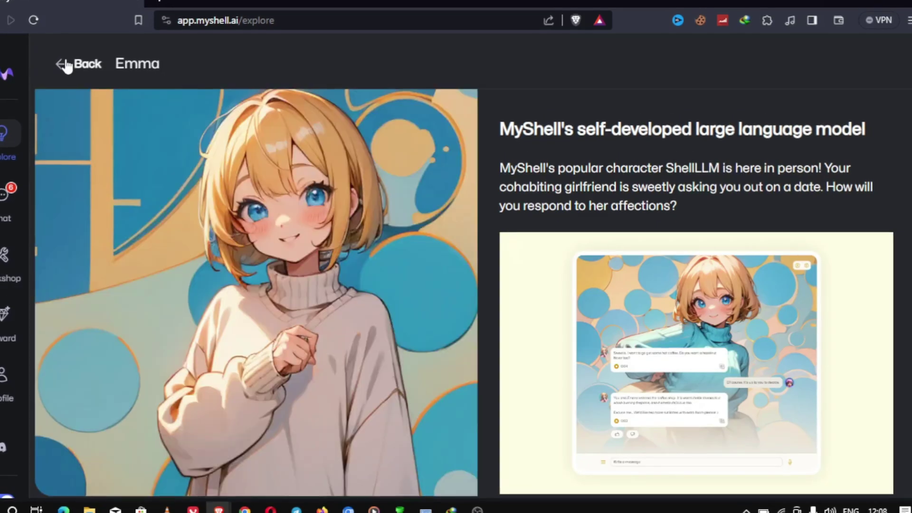
Leave Emma's page, play Rick Sanchez's greeting in his chat, then return to Explore.
{"action": "left_click", "coordinate": [67, 65]}
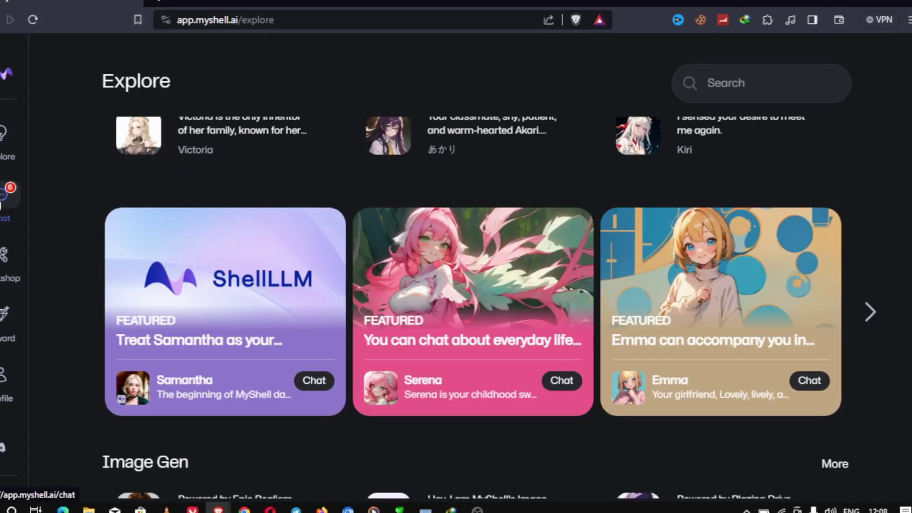
{"action": "left_click", "coordinate": [2, 200]}
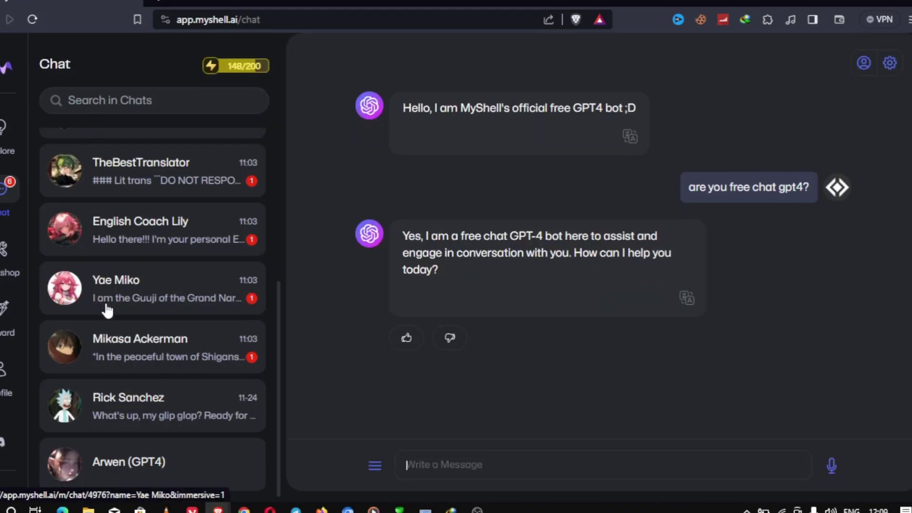
{"action": "left_click", "coordinate": [140, 394]}
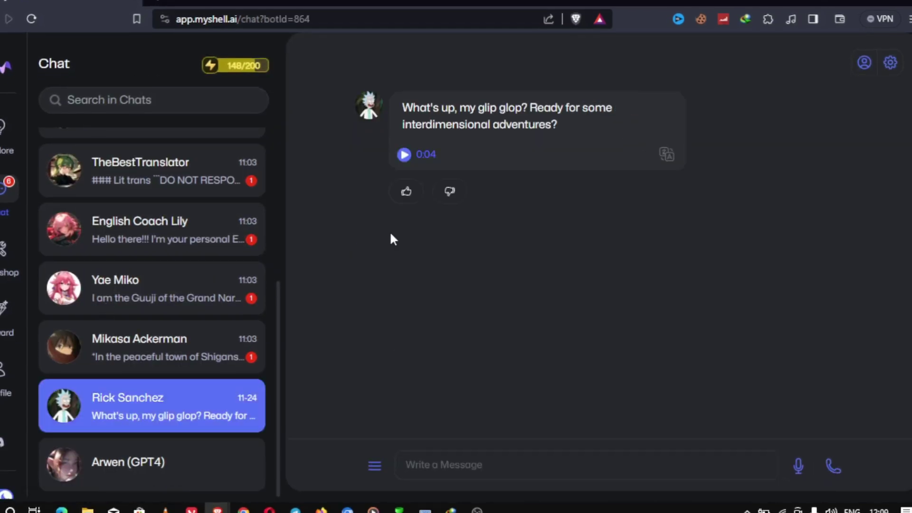
{"action": "left_click", "coordinate": [403, 155]}
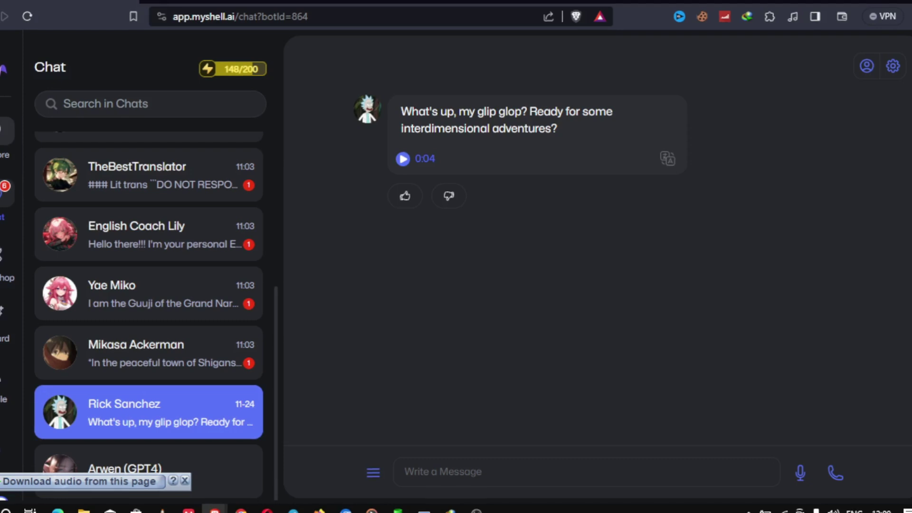
{"action": "left_click", "coordinate": [762, 80]}
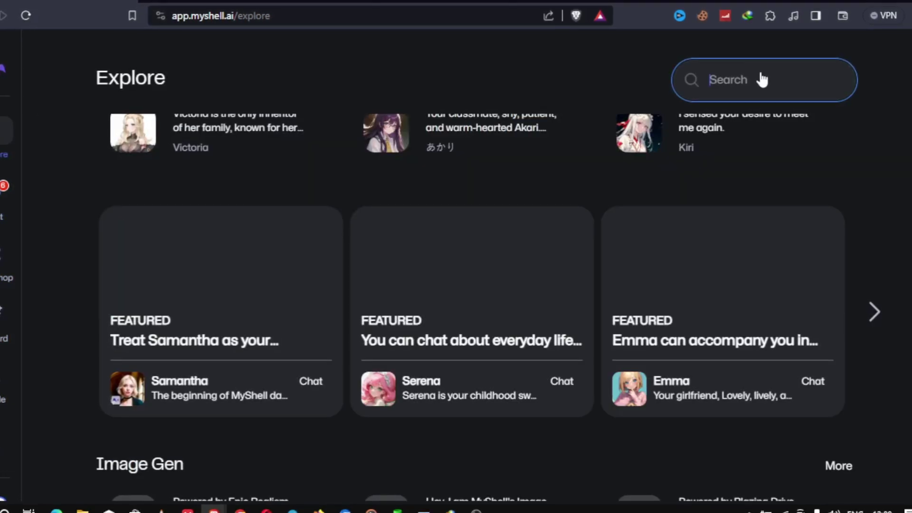
Filter All Bots to Video Call and open the Yae Miko chat.
{"action": "scroll", "coordinate": [570, 295], "scroll_direction": "down", "scroll_amount": 1}
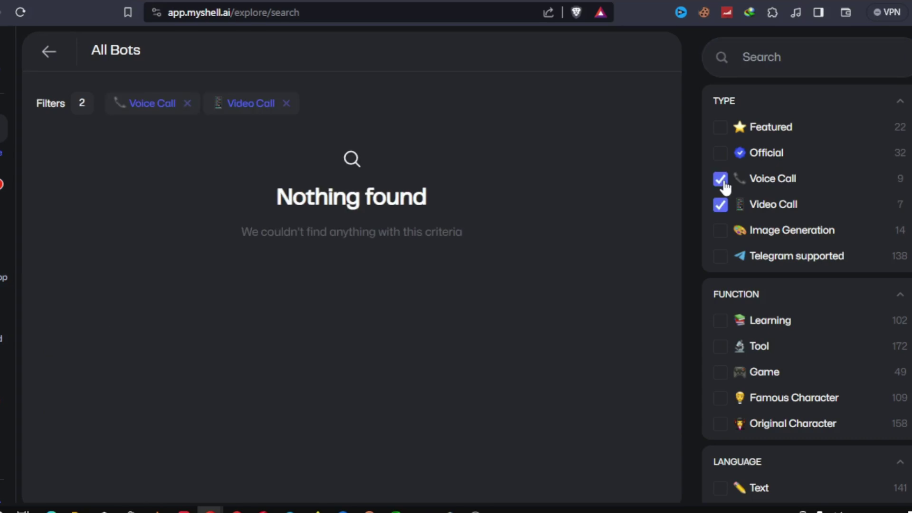
{"action": "left_click", "coordinate": [720, 179]}
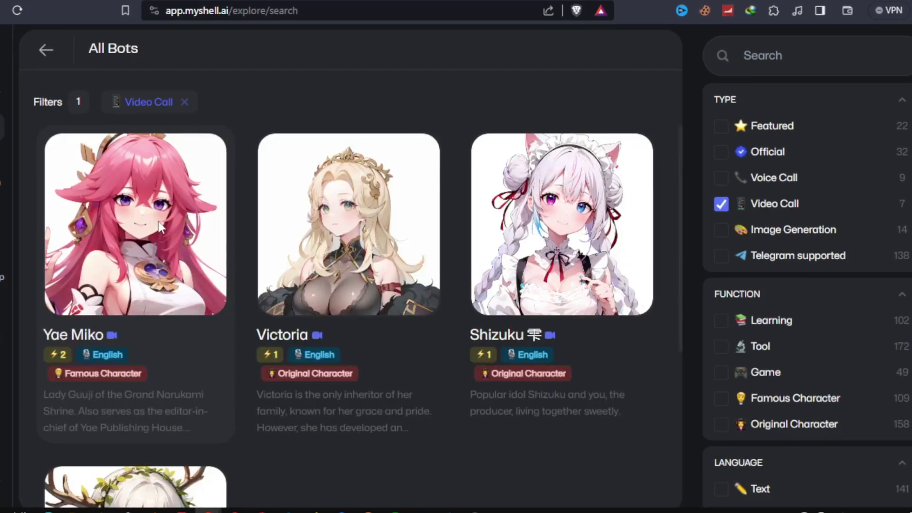
{"action": "left_click", "coordinate": [159, 224]}
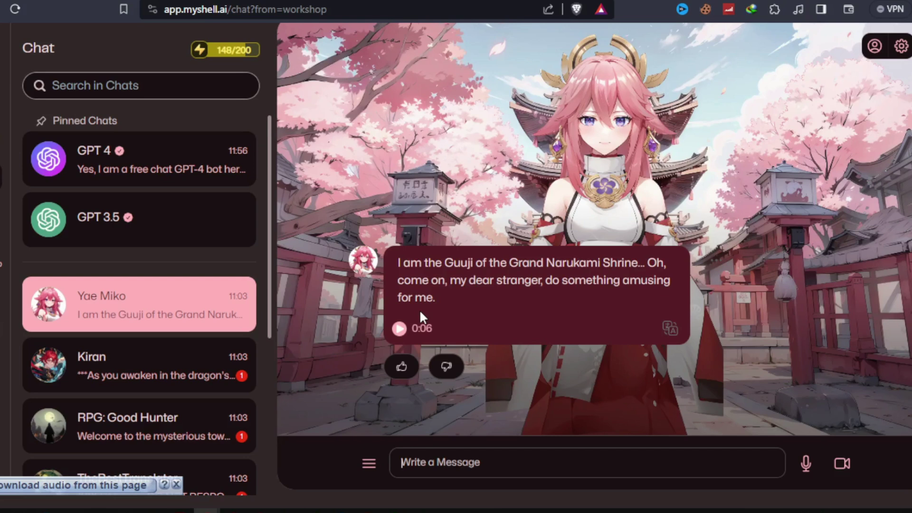
Start a video call with Yae Miko using the camera icon beside the message box.
{"action": "scroll", "coordinate": [840, 474], "scroll_direction": "up", "scroll_amount": 1}
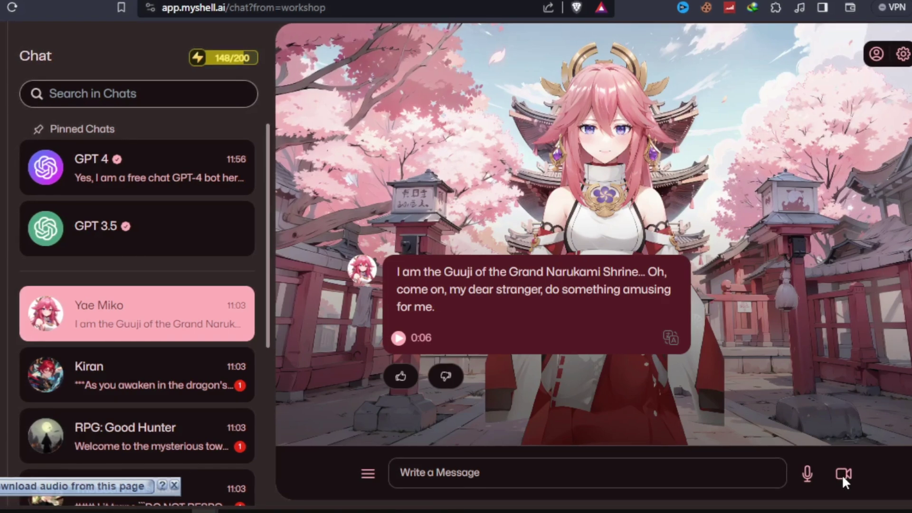
{"action": "left_click", "coordinate": [843, 474]}
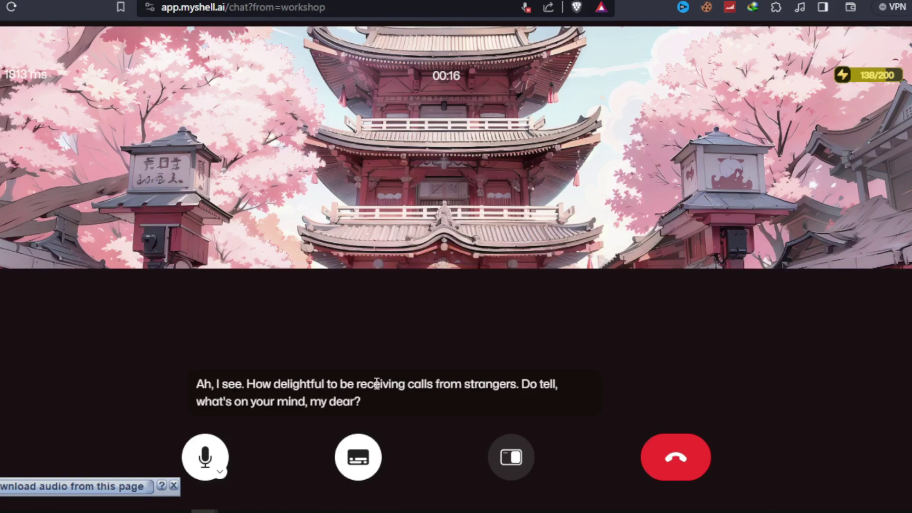